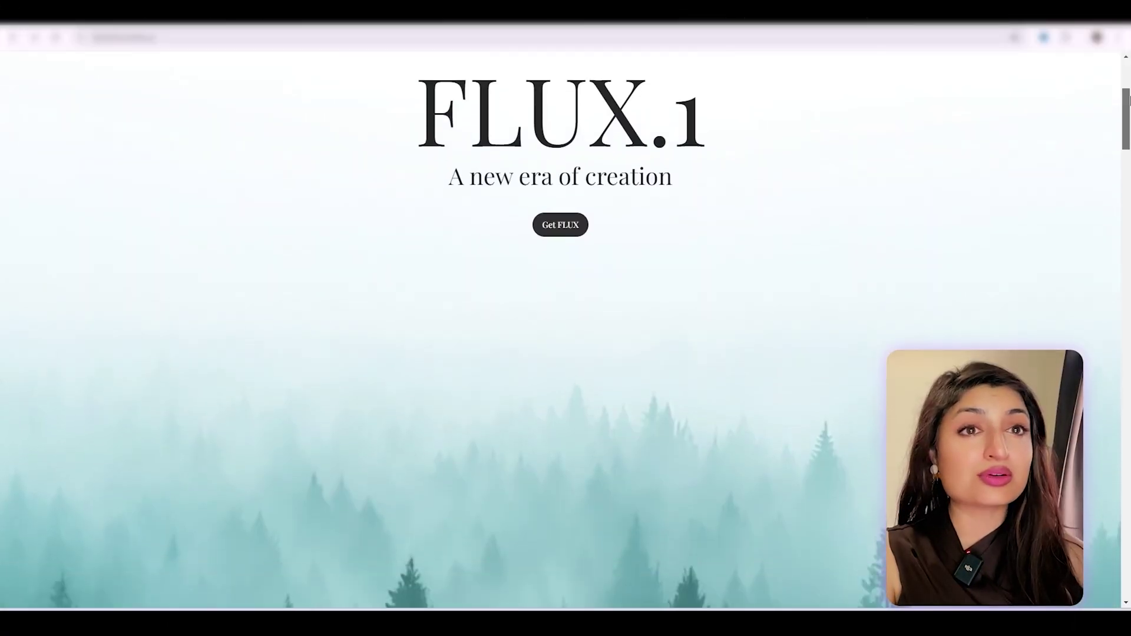
scroll(566, 354, "down", 2)
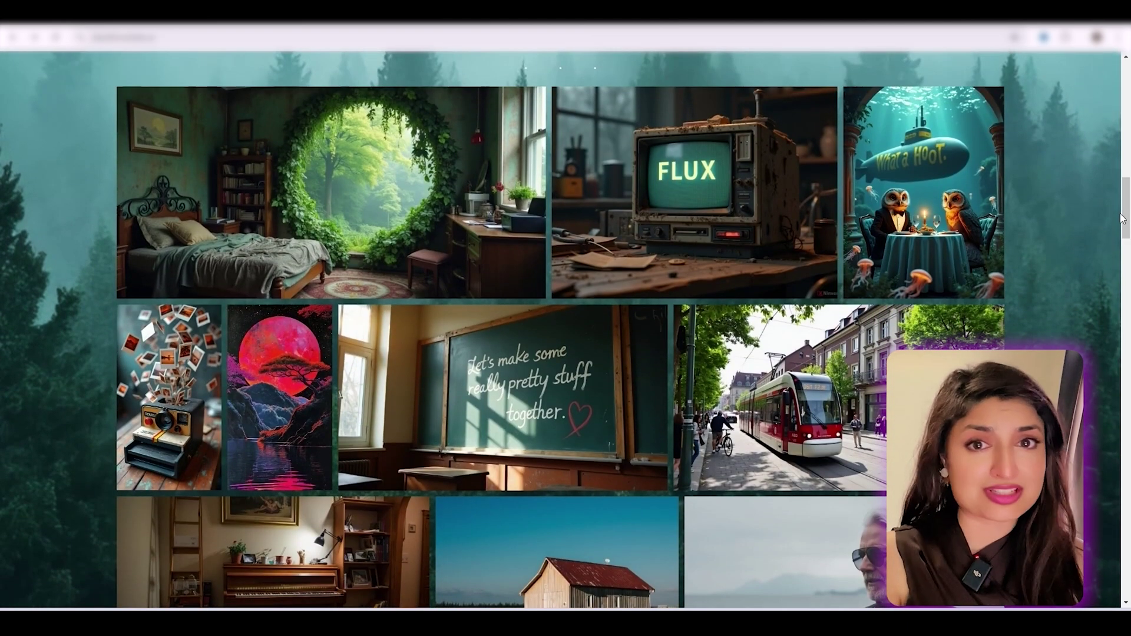
Browse the FLUX sample gallery, then open FLUX.1 [pro] on Replicate from Get FLUX.
left_click(365, 168)
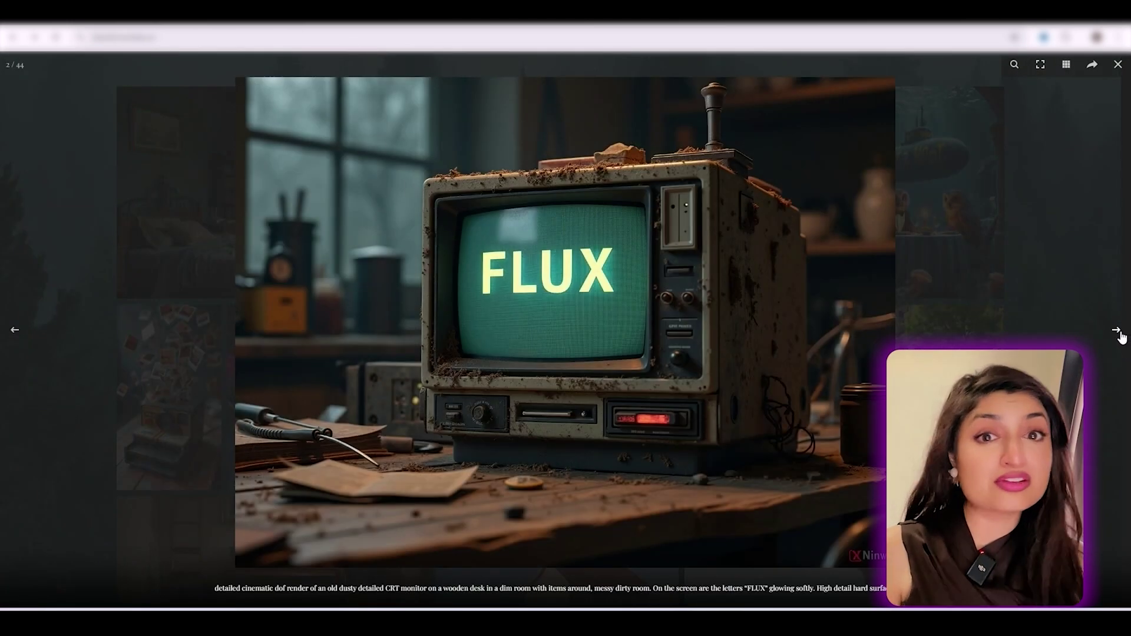
left_click(1119, 331)
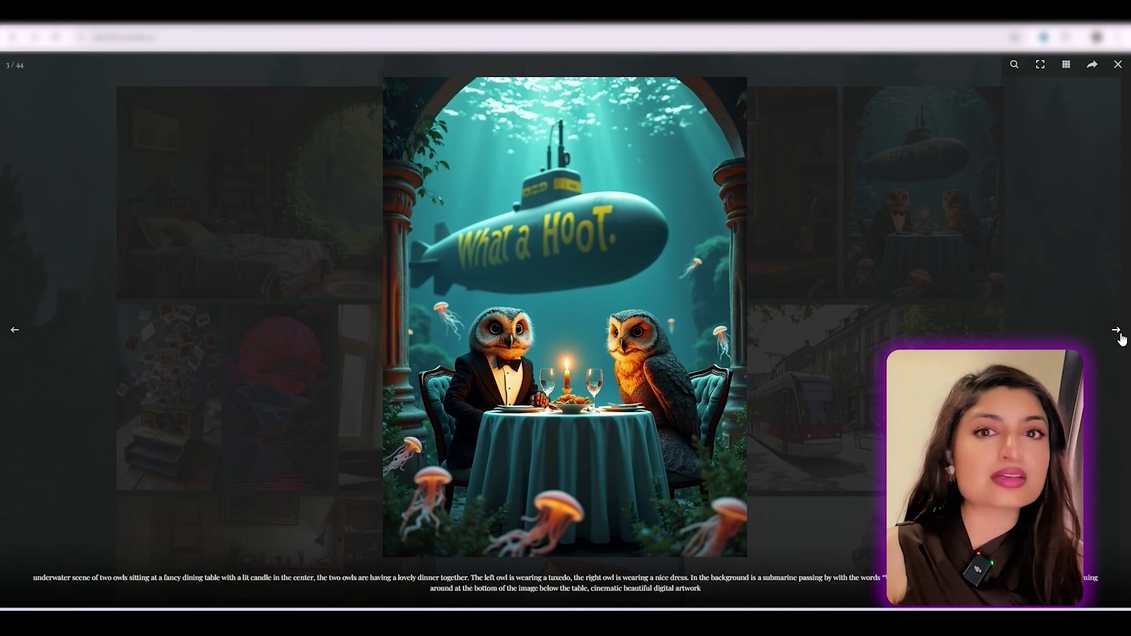
left_click(1118, 332)
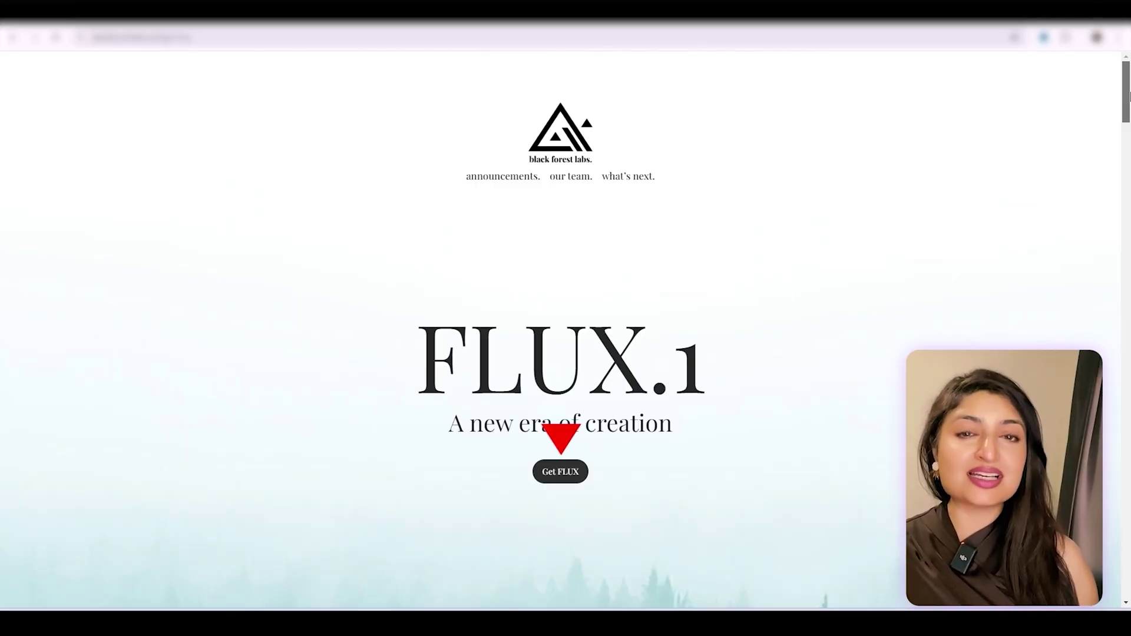
left_click(567, 472)
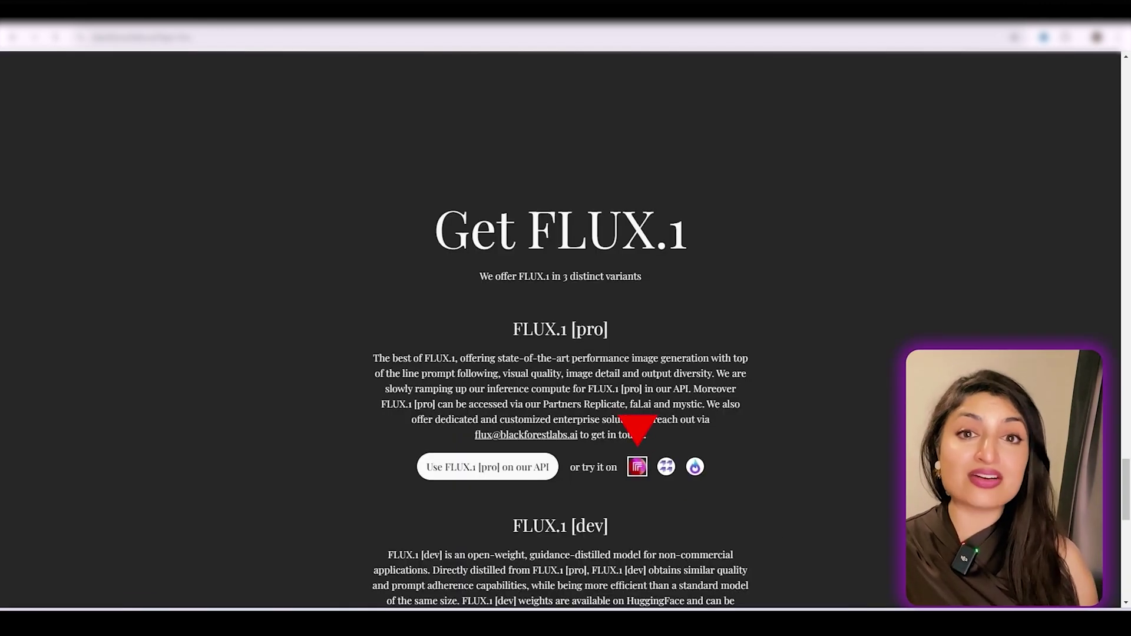
left_click(638, 467)
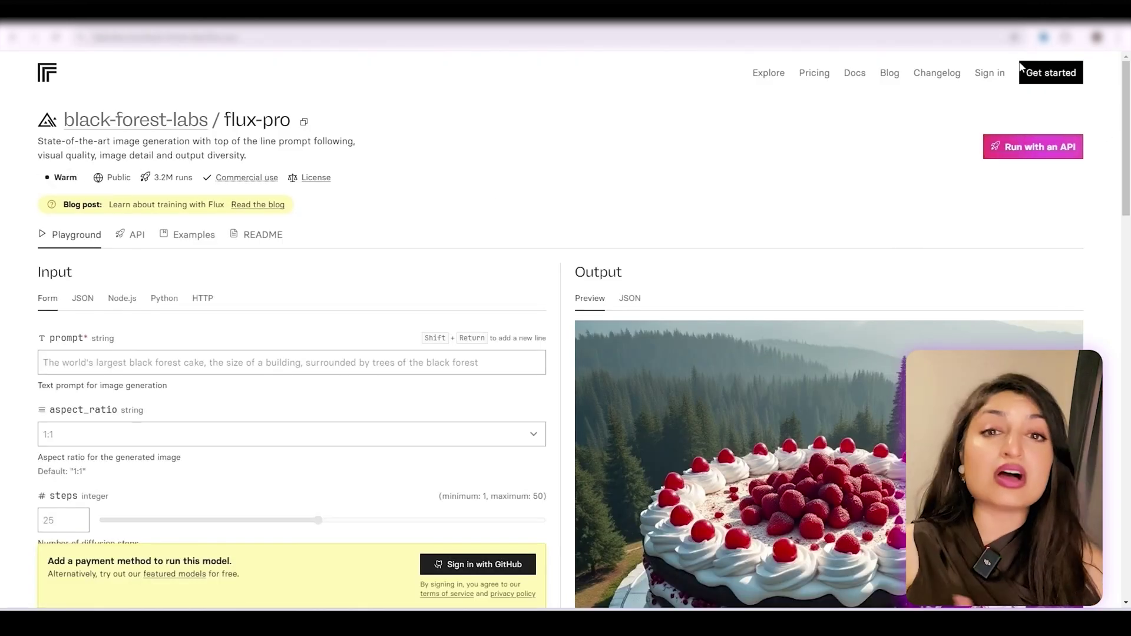
Sign in to Replicate using a GitHub account.
left_click(990, 73)
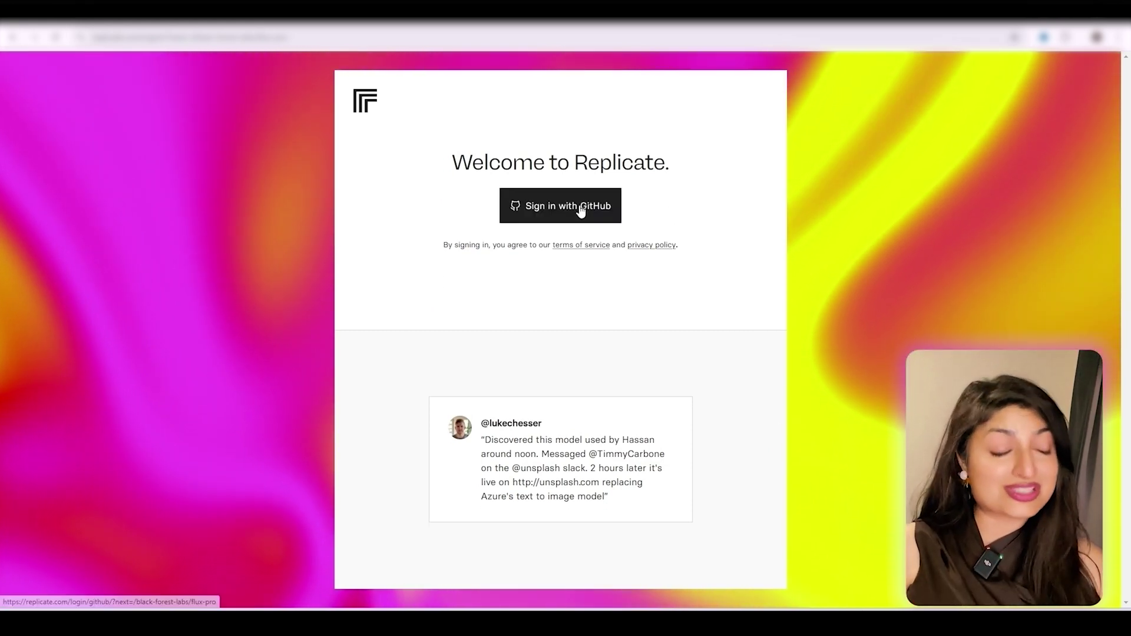
left_click(560, 205)
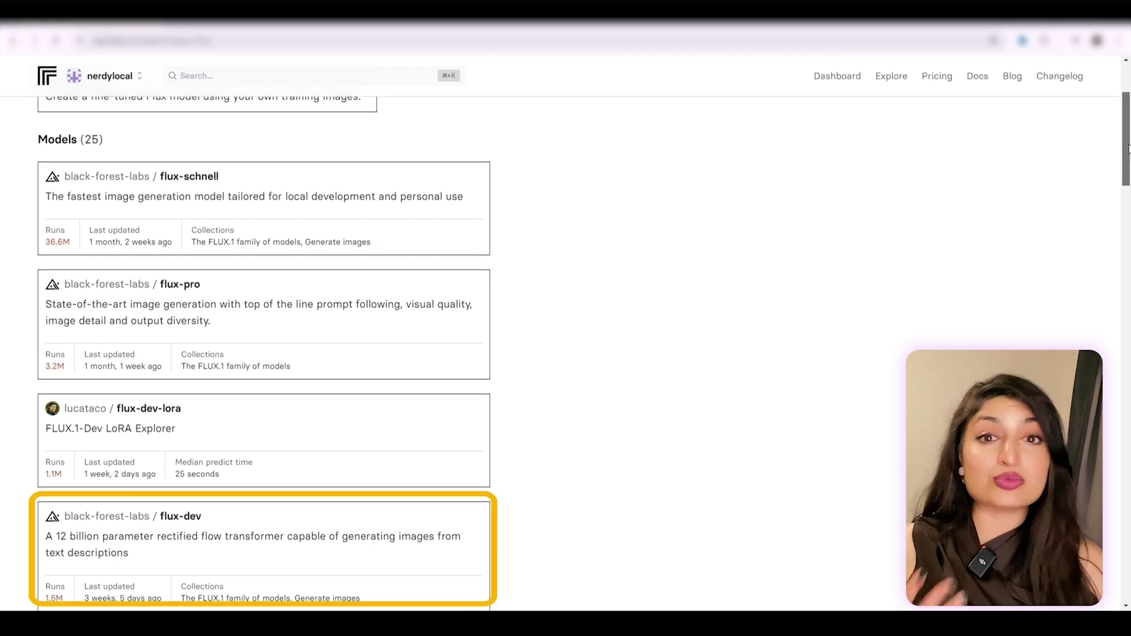
Open the black-forest-labs/flux-dev model page.
left_click(129, 526)
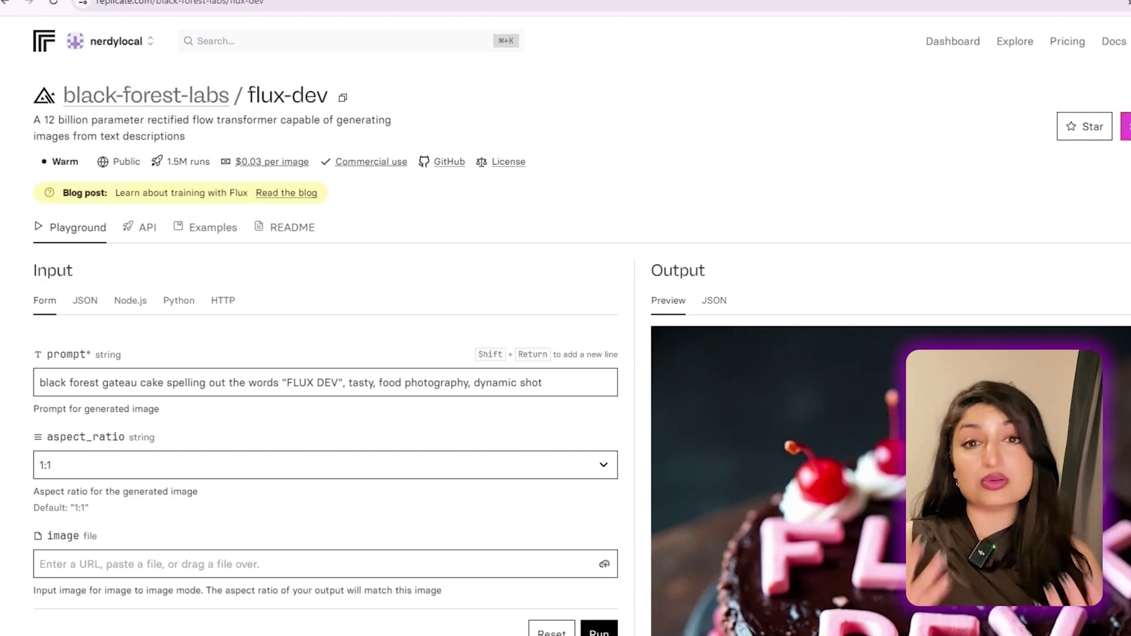
scroll(567, 354, "down", 3)
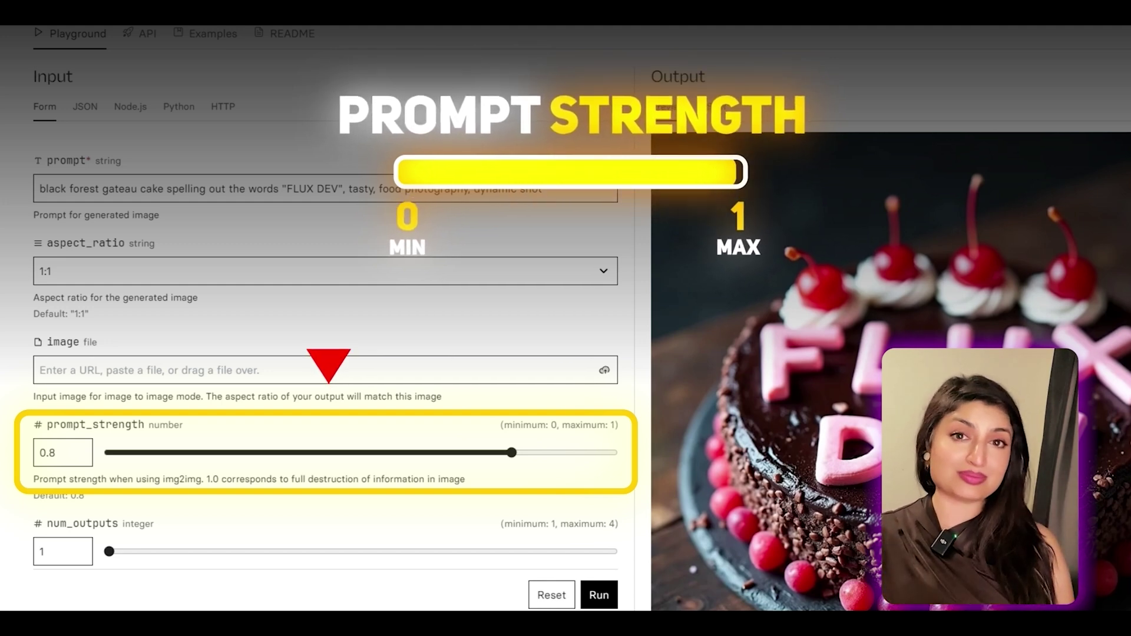
scroll(318, 353, "down", 3)
scroll(319, 265, "down", 1)
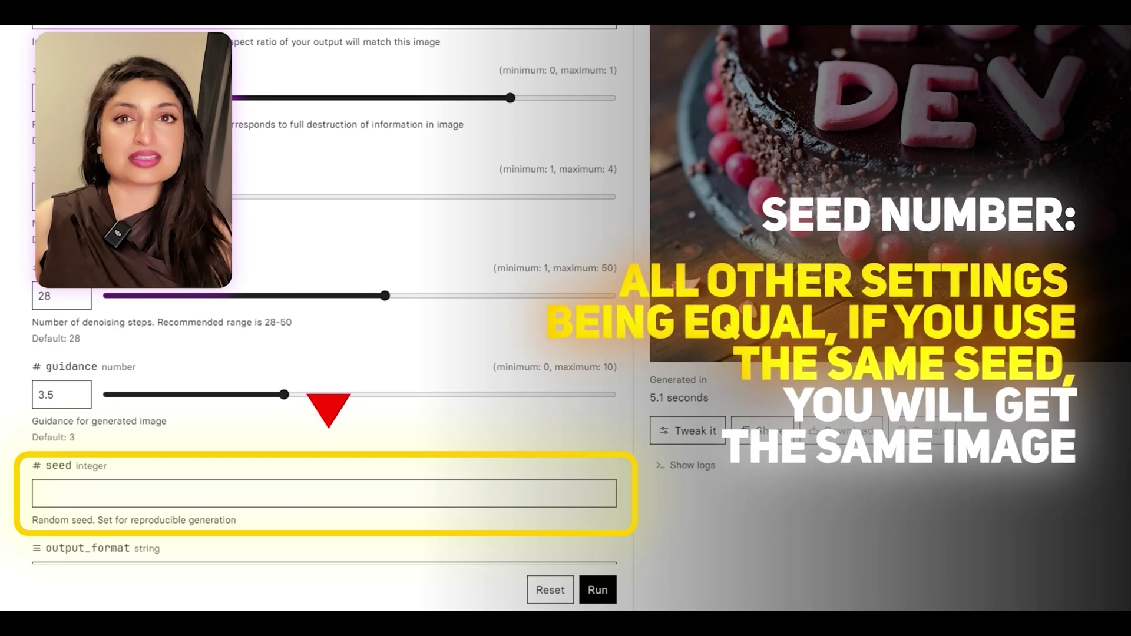
scroll(323, 354, "up", 1)
scroll(324, 353, "down", 4)
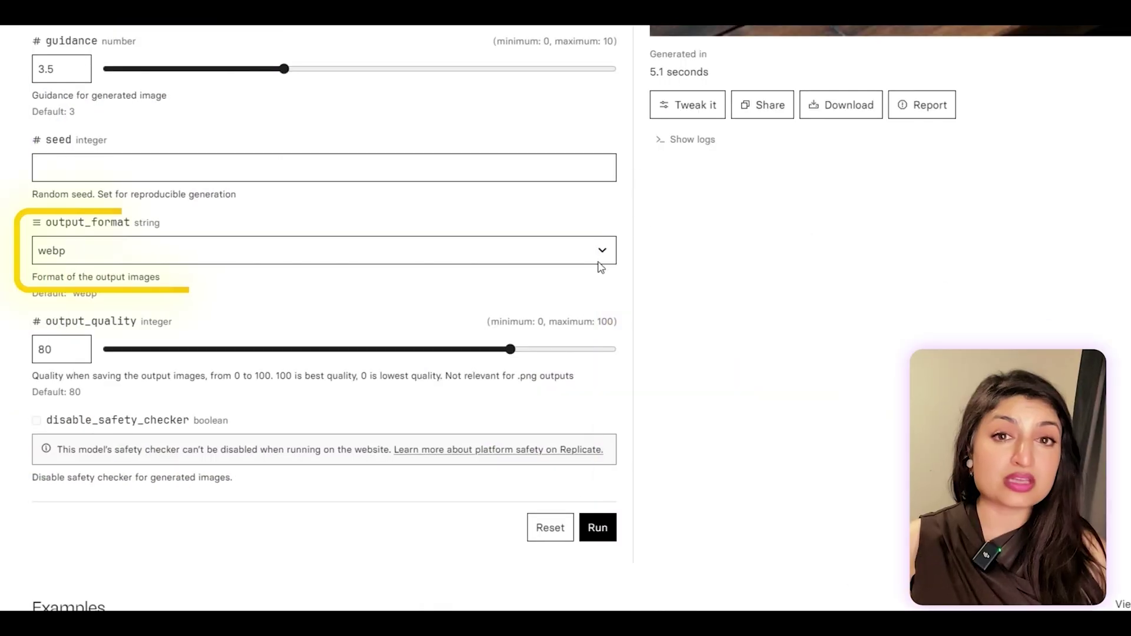
Choose an image format from the output_format dropdown.
left_click(596, 258)
left_click(569, 309)
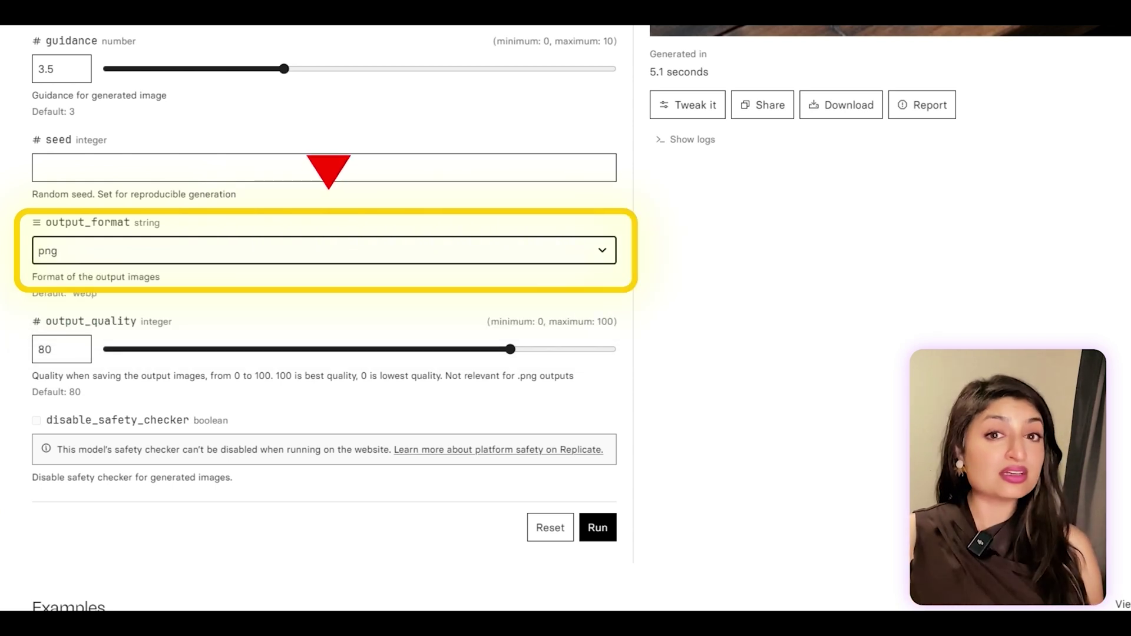
scroll(324, 354, "down", 2)
scroll(323, 354, "down", 3)
scroll(324, 353, "down", 3)
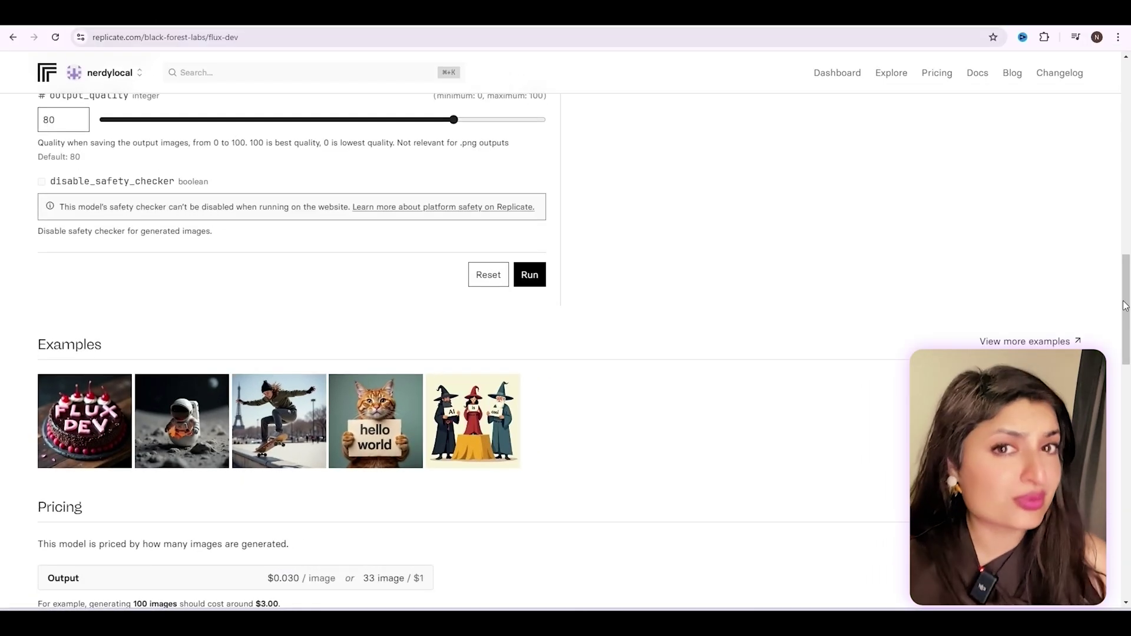
scroll(565, 353, "down", 3)
left_click_drag(1126, 333, 1123, 351)
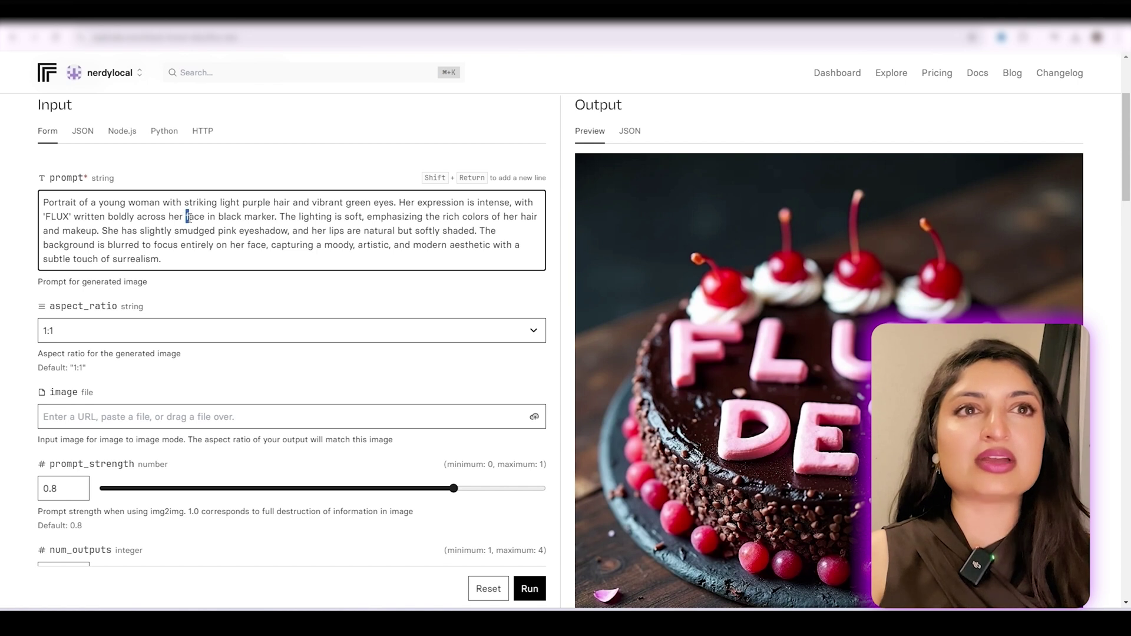
type("nose")
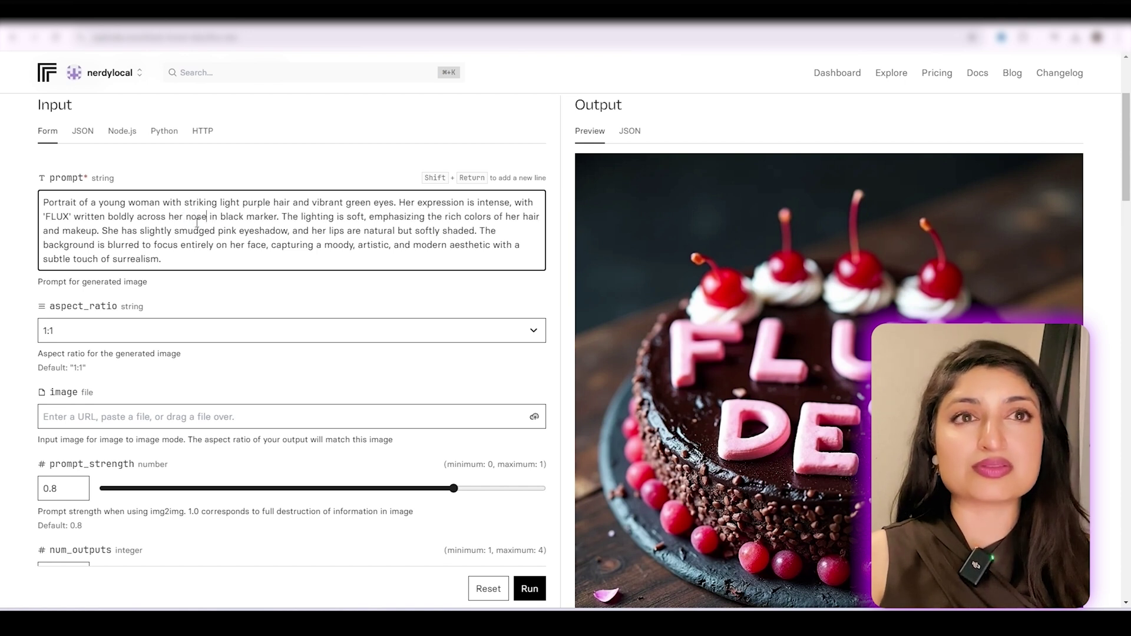
Set the aspect ratio to 16:9 and generate the portrait with FLUX on her nose.
left_click(338, 332)
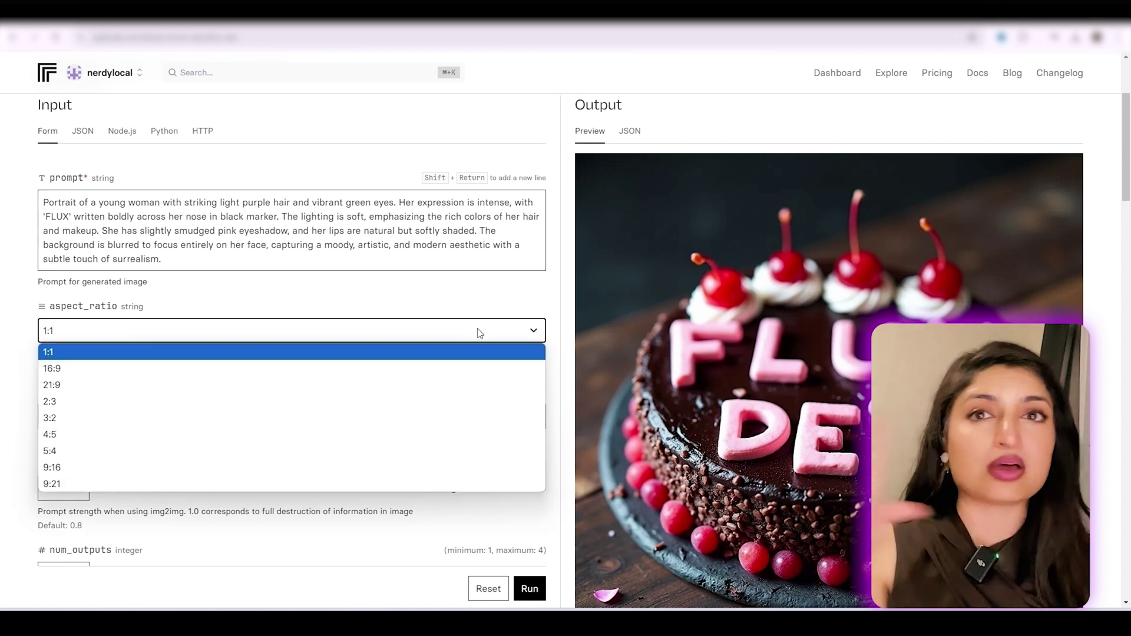
left_click(53, 365)
scroll(292, 354, "down", 5)
scroll(822, 407, "down", 10)
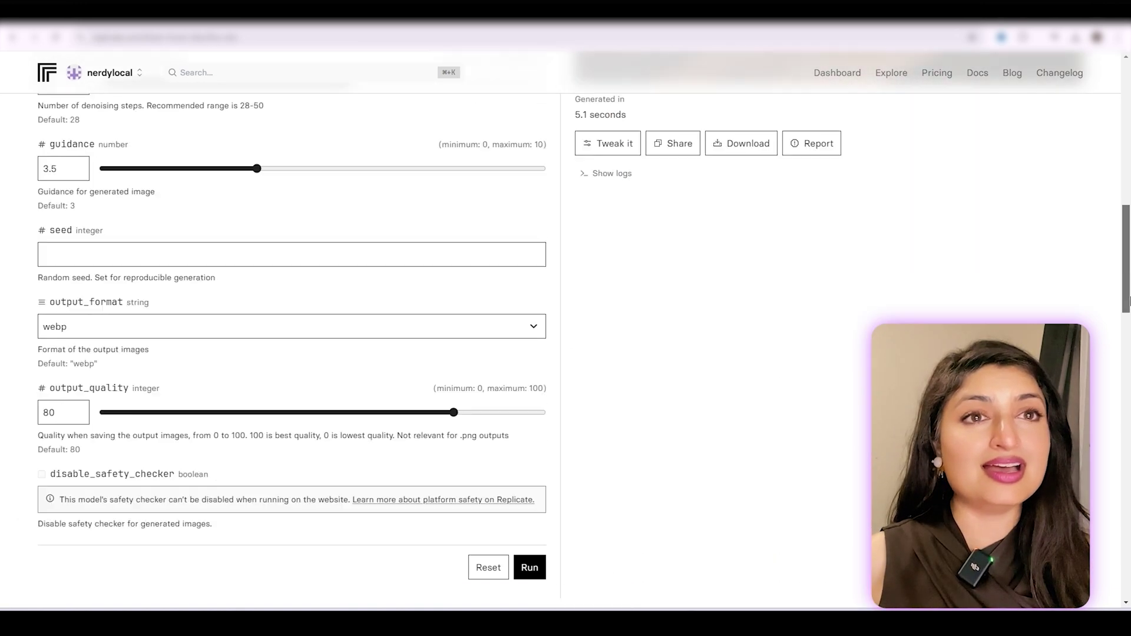
left_click(529, 348)
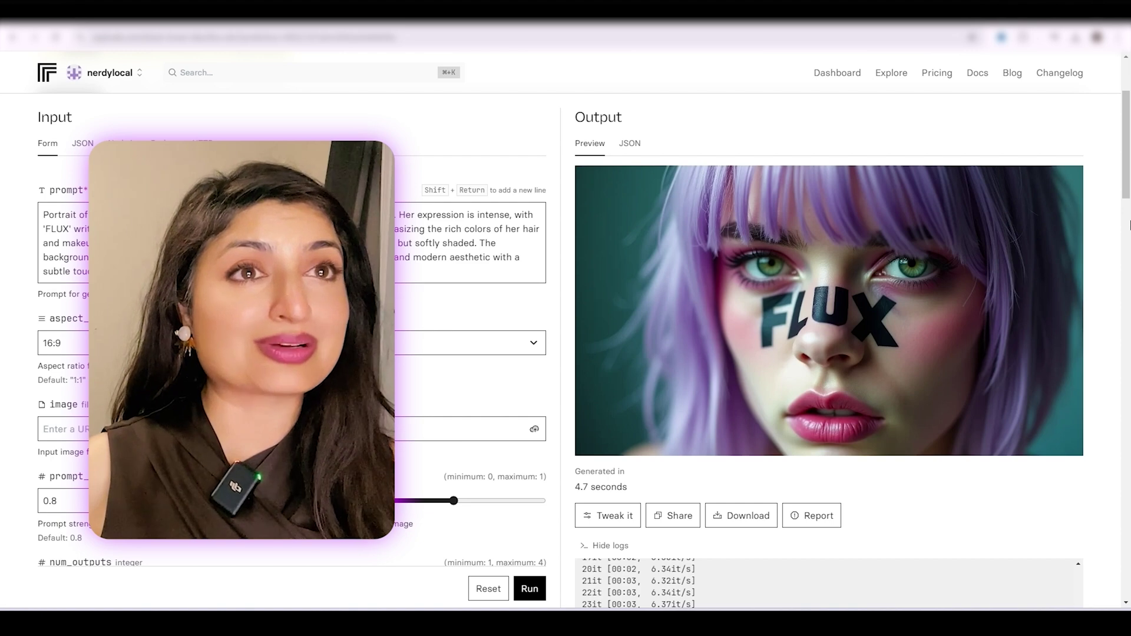
scroll(823, 353, "down", 2)
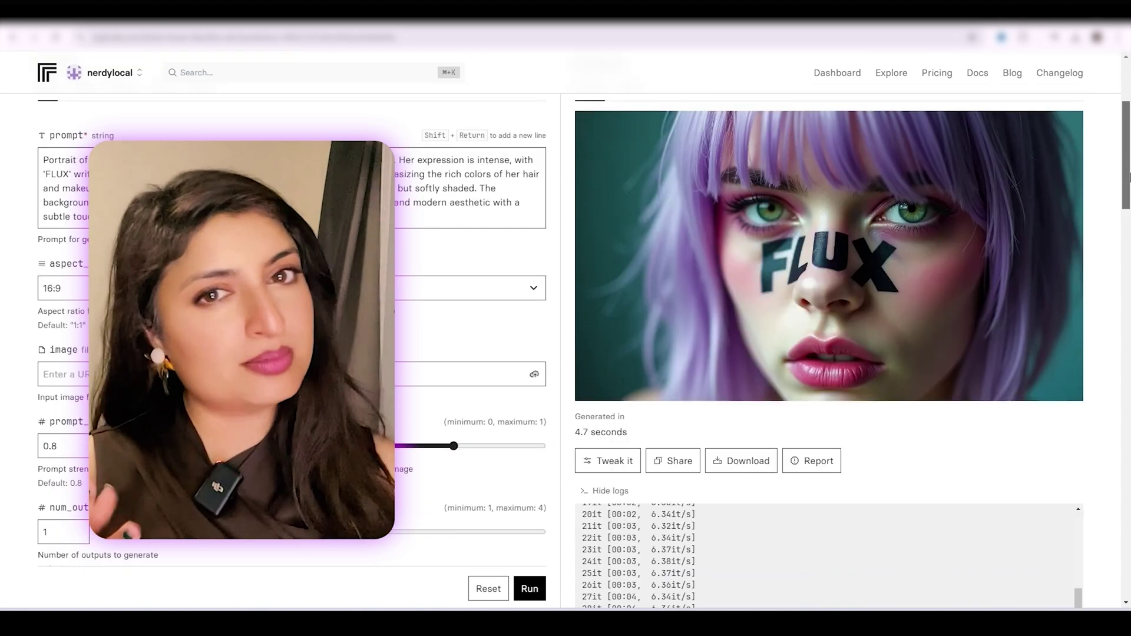
scroll(822, 353, "down", 5)
scroll(594, 381, "down", 8)
scroll(594, 381, "down", 3)
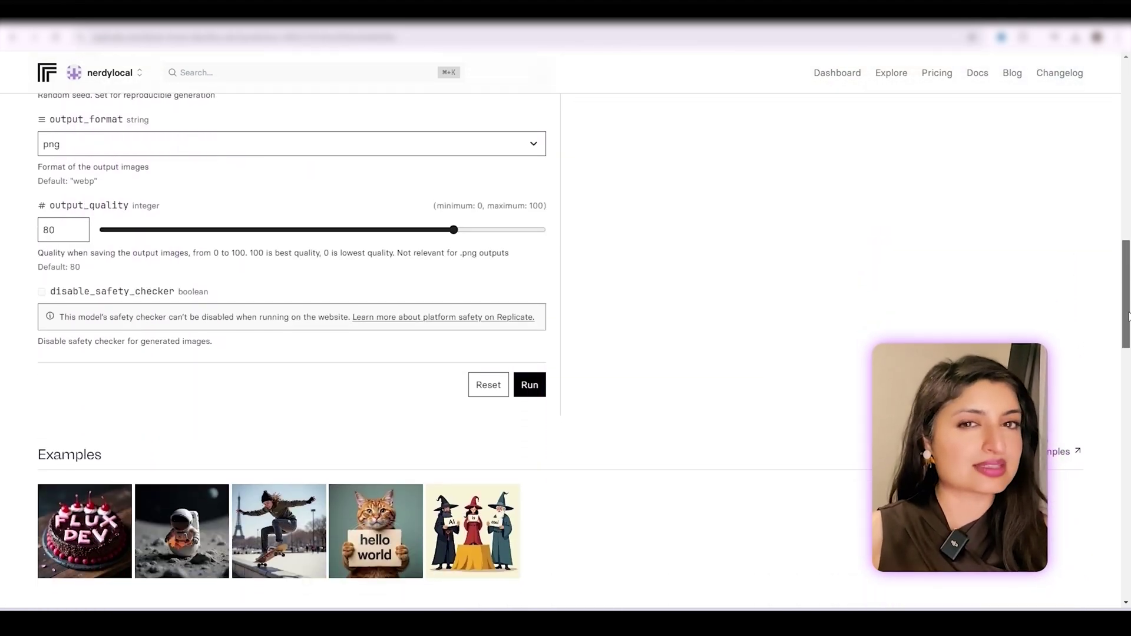
Rerun the 16:9 portrait with the same prompt and settings.
left_click(529, 385)
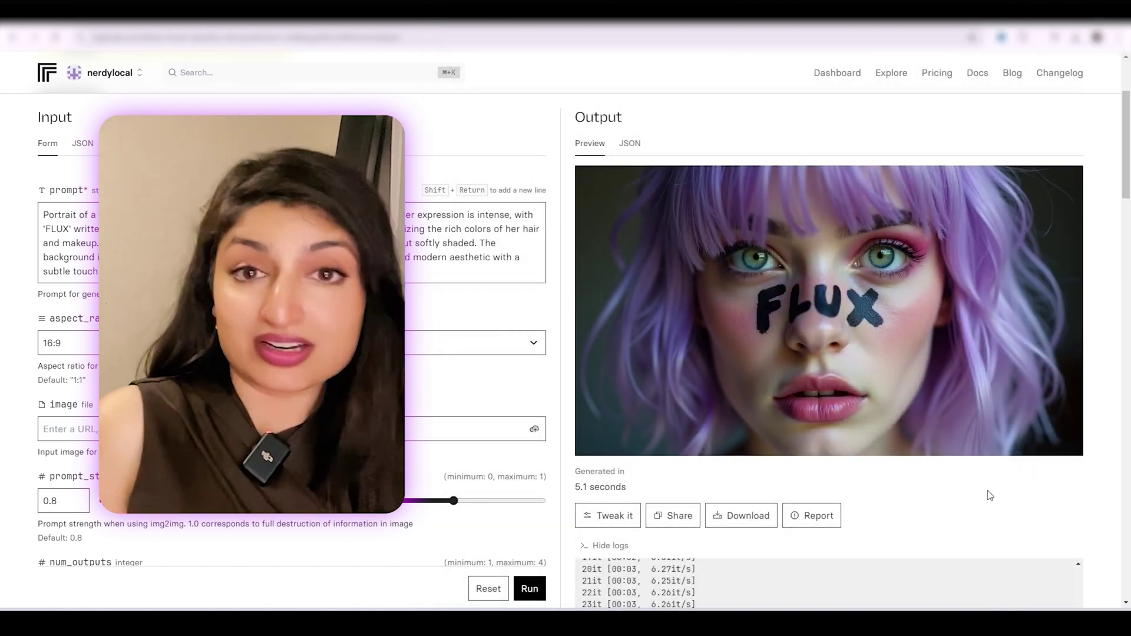
scroll(990, 495, "up", 1)
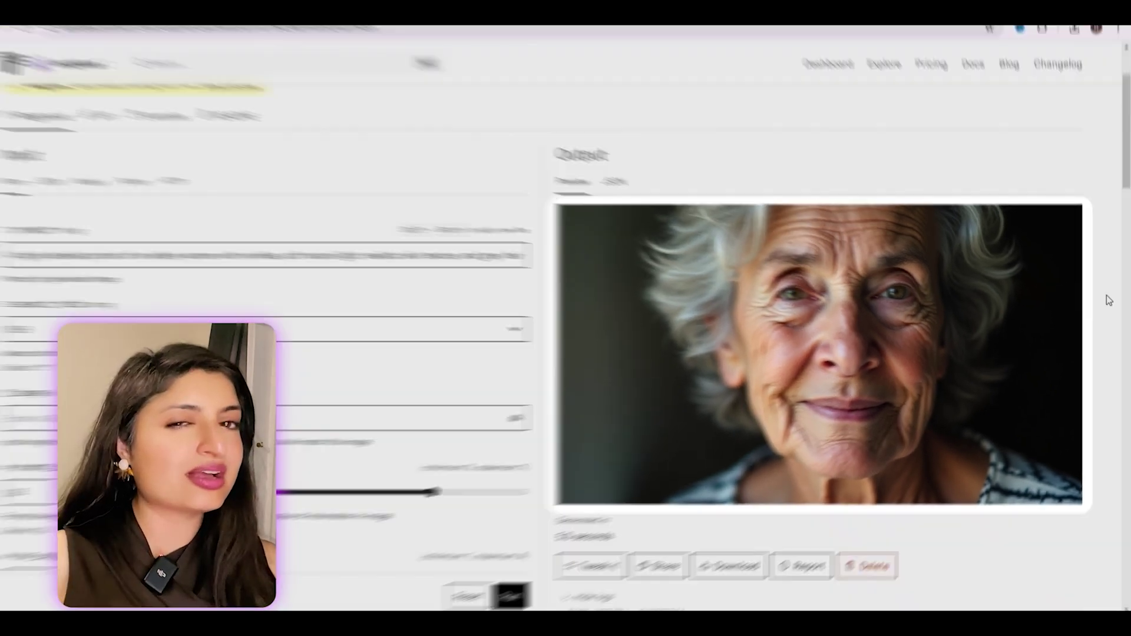
Select all of the previous prompt text.
key("ctrl+a")
Paste the golden retriever in the rain prompt and generate it.
type("A close-up of a golden retriever in the rain, with water droplets on its fur")
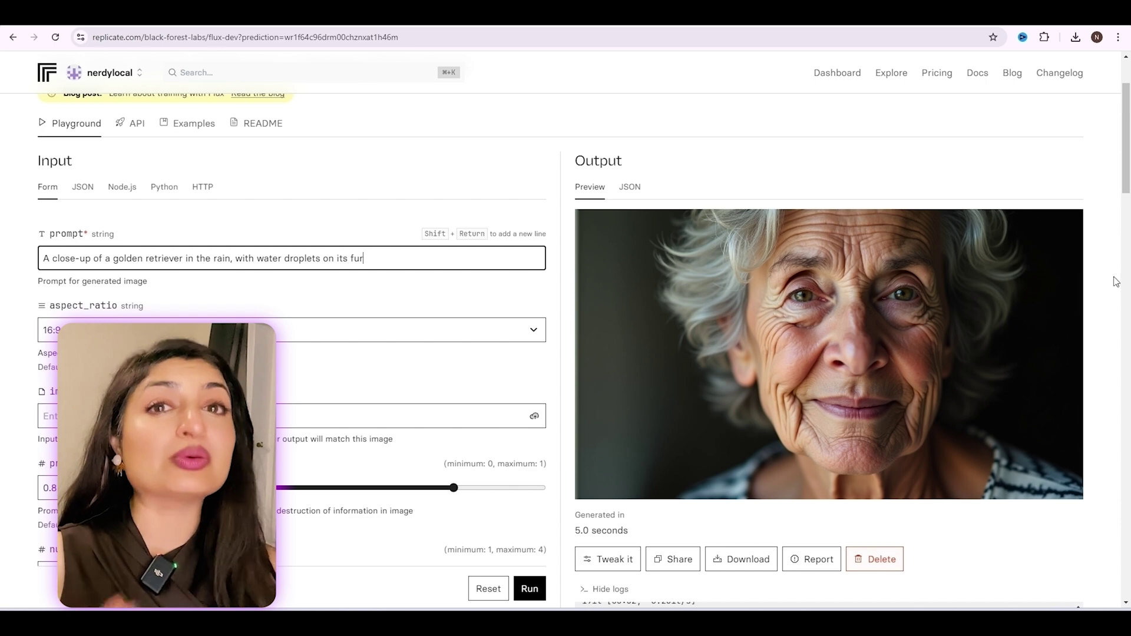
key("Return")
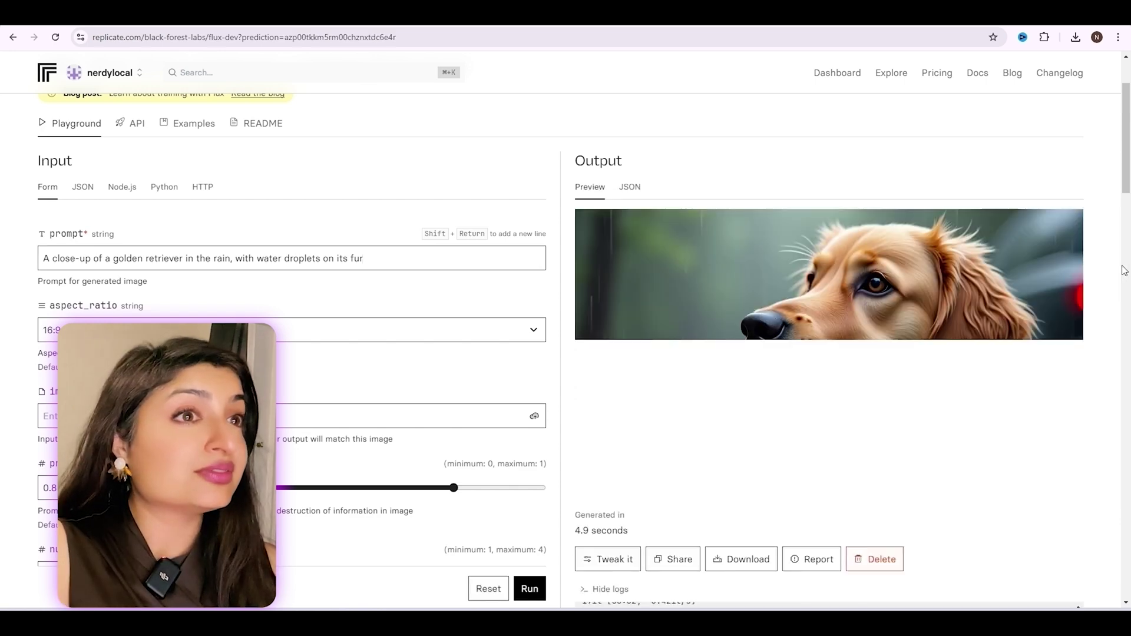